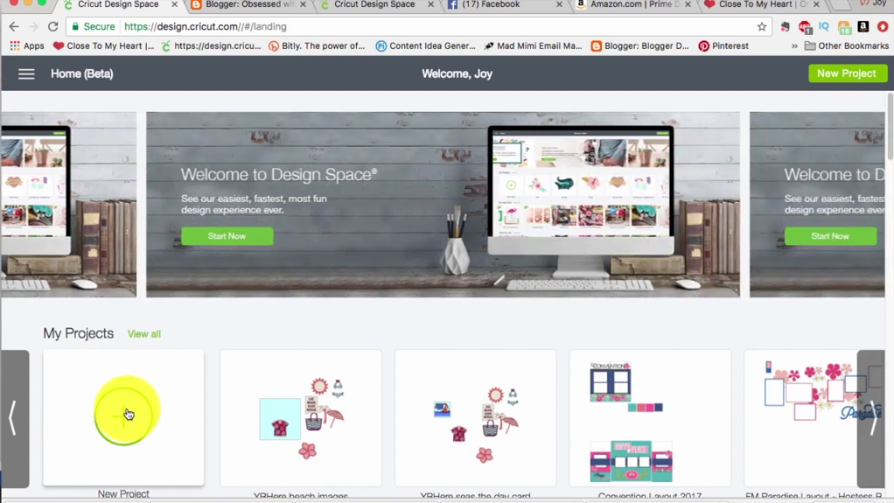
Start a new blank project and add a circle from Shapes.
{"action": "left_click", "coordinate": [128, 414]}
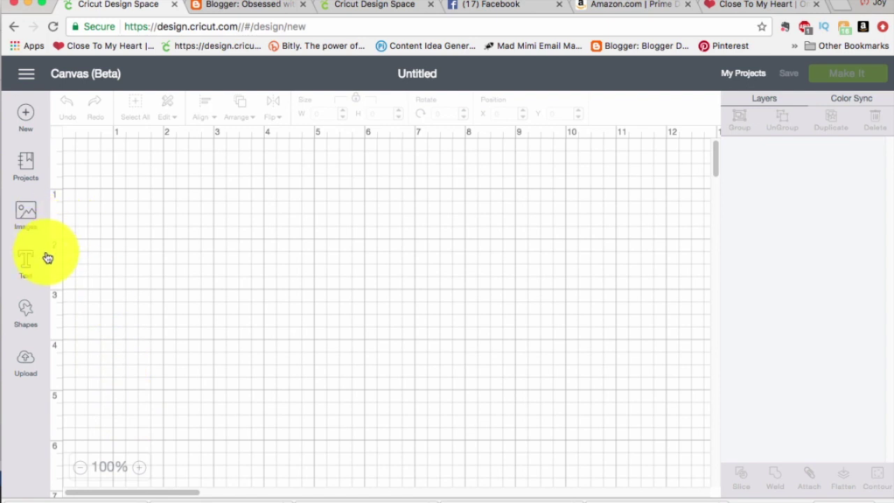
{"action": "left_click", "coordinate": [25, 309]}
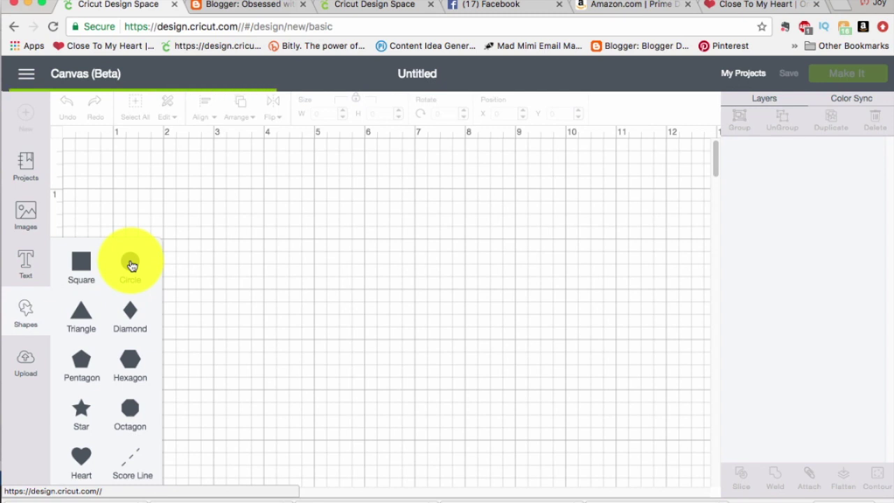
{"action": "left_click", "coordinate": [131, 266]}
{"action": "left_click", "coordinate": [385, 261]}
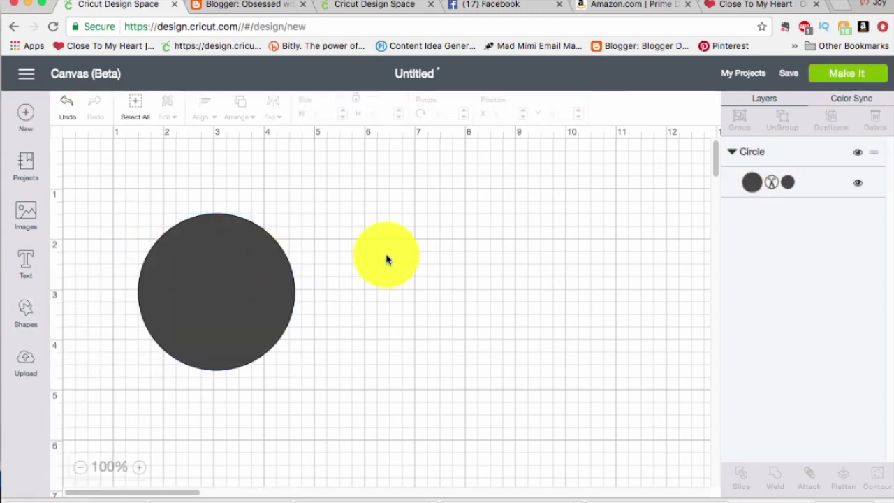
Colour the circle Rose Pink (#E54B75) and move it down and right.
{"action": "left_click", "coordinate": [750, 183]}
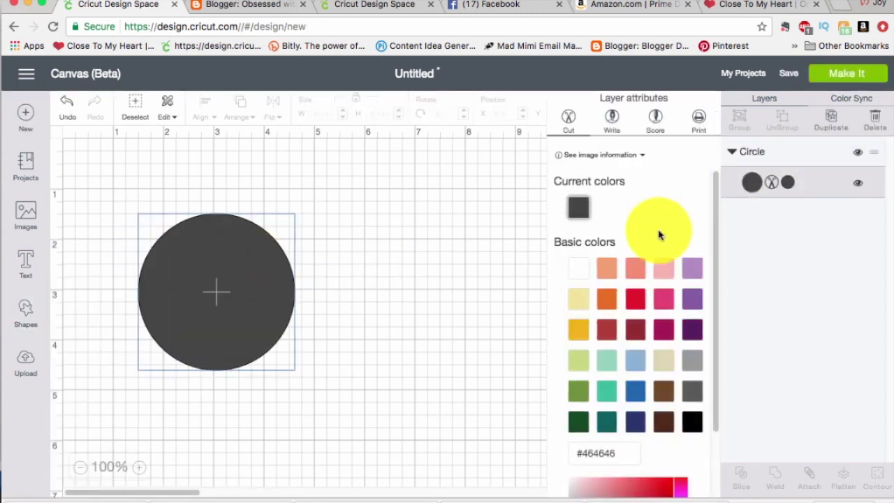
{"action": "left_click", "coordinate": [666, 302]}
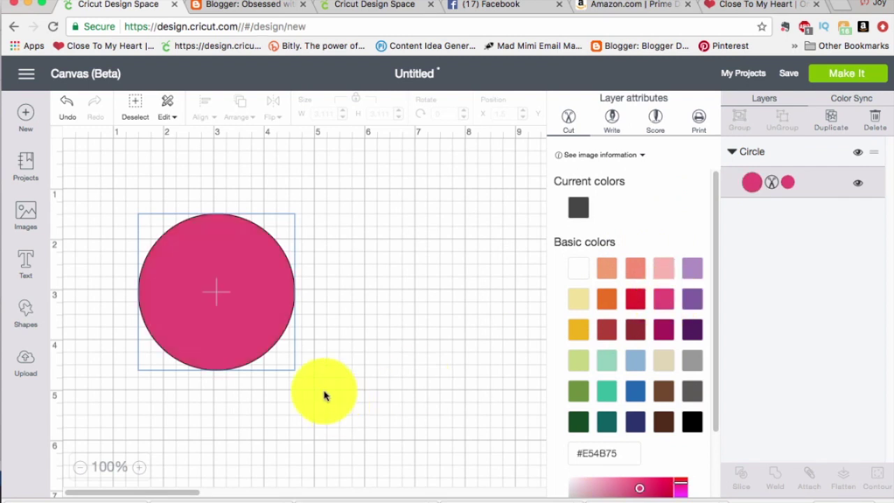
{"action": "left_click_drag", "start_coordinate": [230, 330], "coordinate": [241, 365]}
{"action": "left_click", "coordinate": [81, 294]}
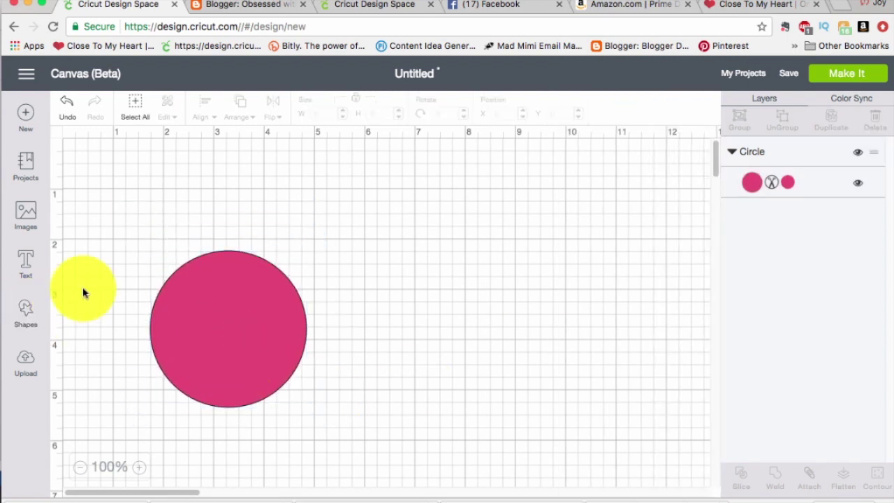
Add a text box reading 'M' and set it in the Baby Steps font.
{"action": "left_click", "coordinate": [25, 270]}
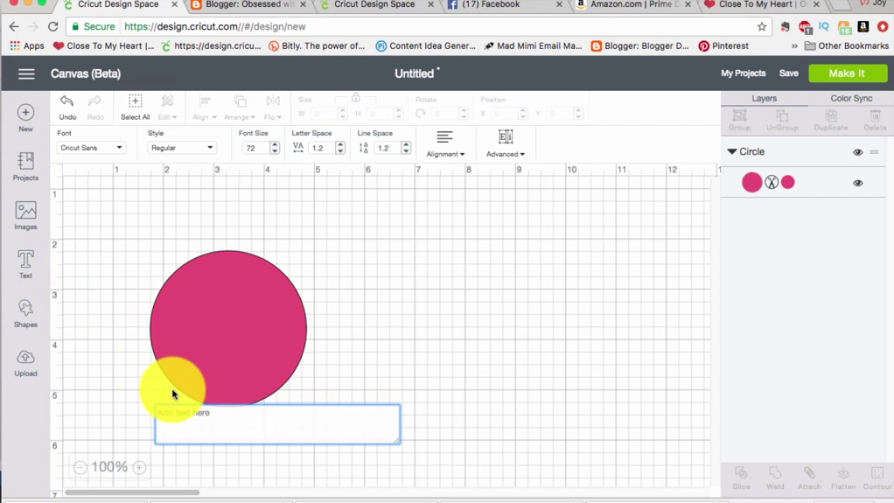
{"action": "type", "text": "M"}
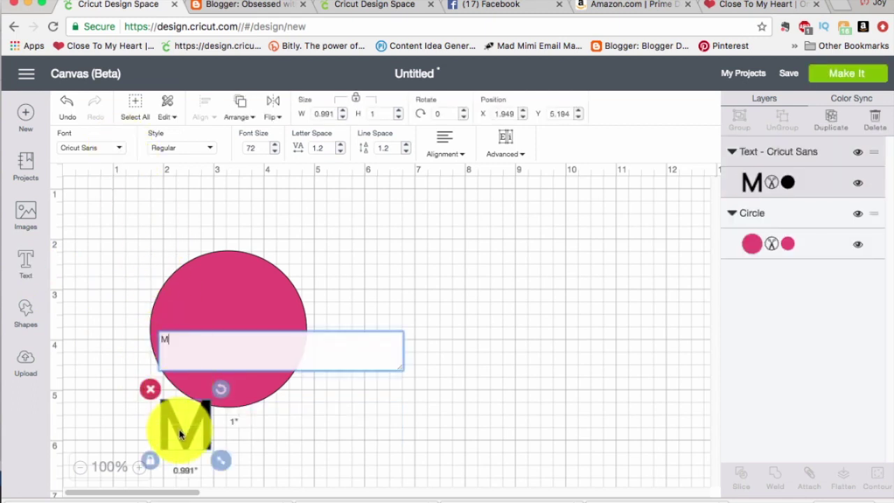
{"action": "left_click", "coordinate": [120, 151]}
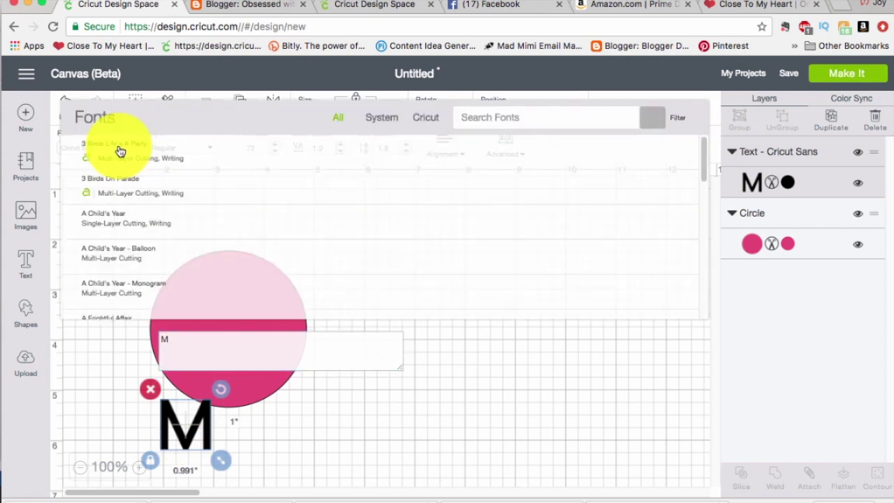
{"action": "left_click", "coordinate": [480, 117]}
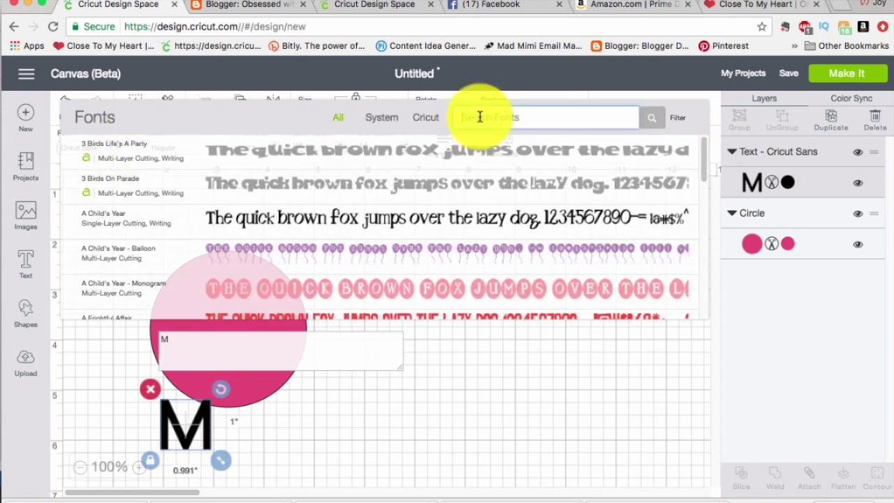
{"action": "type", "text": "baby steps"}
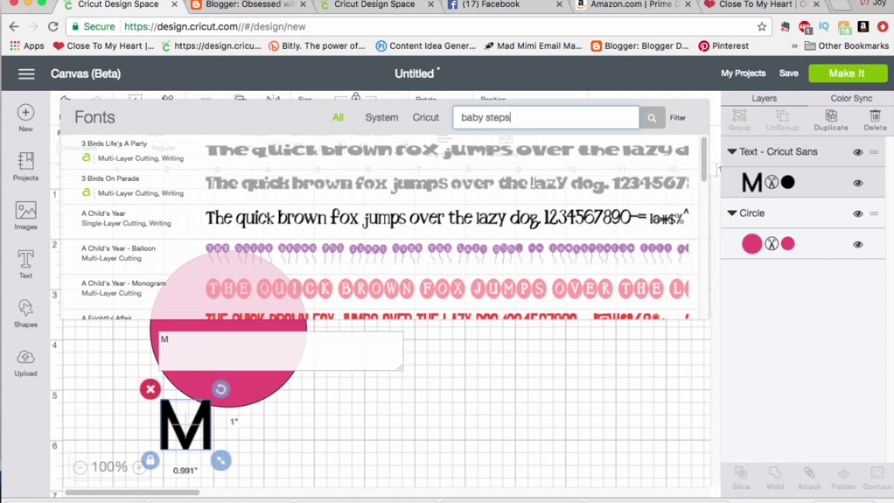
{"action": "left_click", "coordinate": [473, 149]}
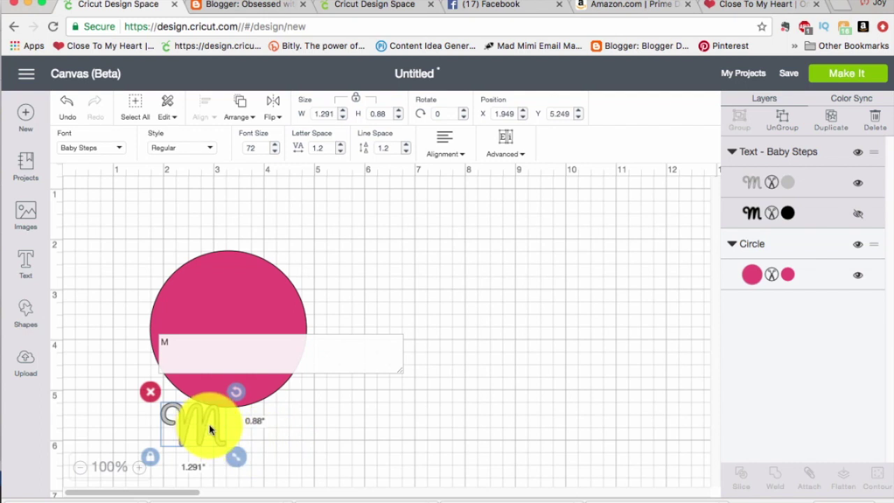
Move the M onto the pink circle, enlarge it to about 1.43 inches wide, and centre it.
{"action": "left_click", "coordinate": [229, 428]}
{"action": "left_click_drag", "start_coordinate": [210, 423], "coordinate": [236, 307]}
{"action": "left_click_drag", "start_coordinate": [269, 357], "coordinate": [235, 366]}
{"action": "left_click", "coordinate": [389, 308]}
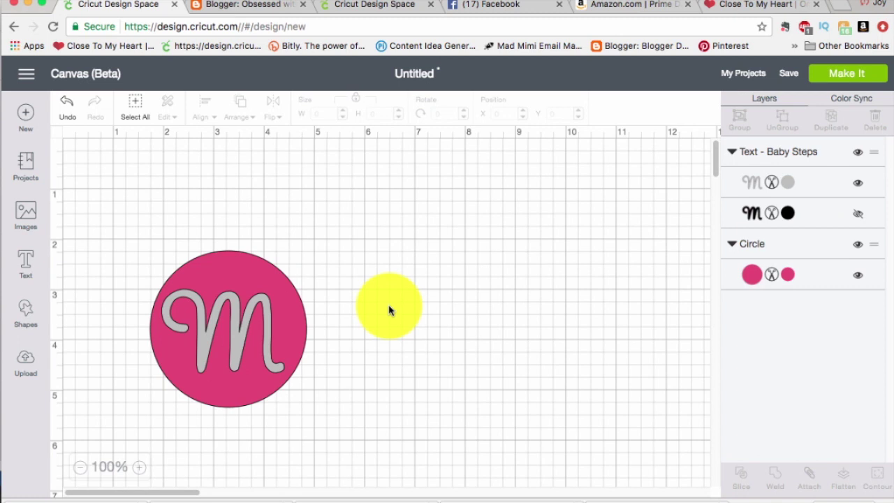
{"action": "left_click_drag", "start_coordinate": [240, 320], "coordinate": [236, 339]}
{"action": "left_click", "coordinate": [374, 289]}
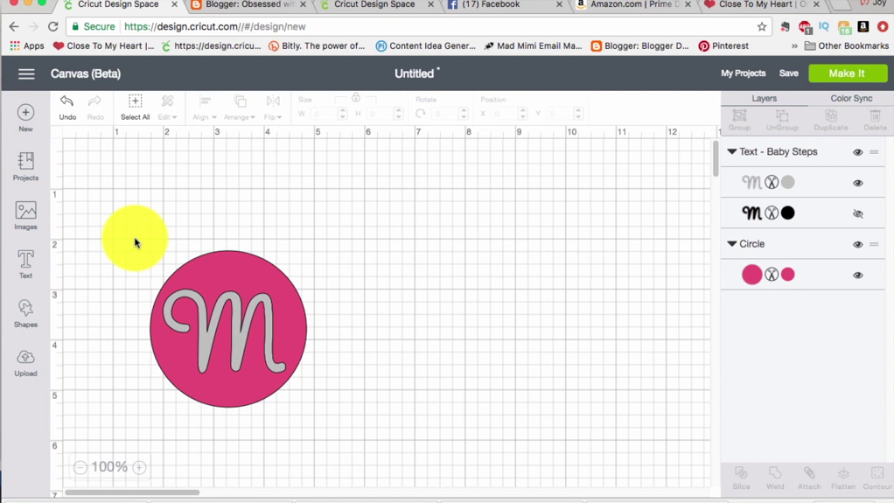
{"action": "left_click_drag", "start_coordinate": [135, 240], "coordinate": [329, 420]}
Slice the M out of the circle and pull the grey and pink M pieces to the right.
{"action": "left_click_drag", "start_coordinate": [329, 420], "coordinate": [328, 420]}
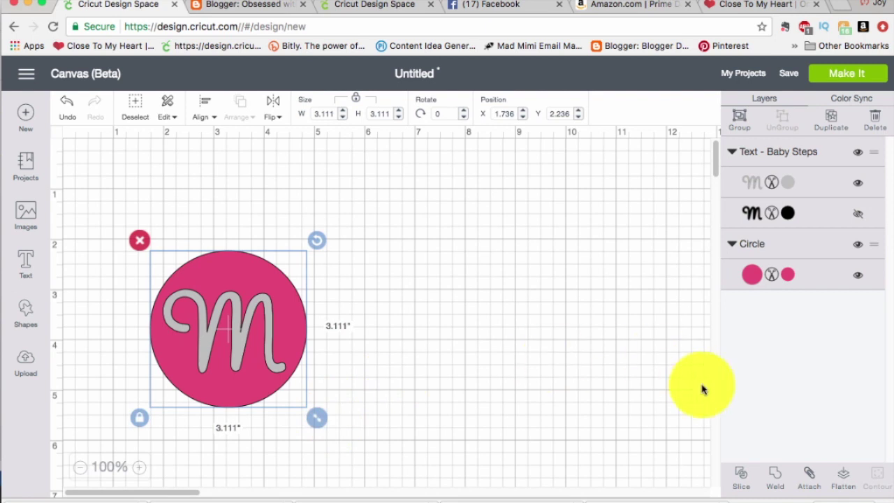
{"action": "left_click", "coordinate": [741, 481]}
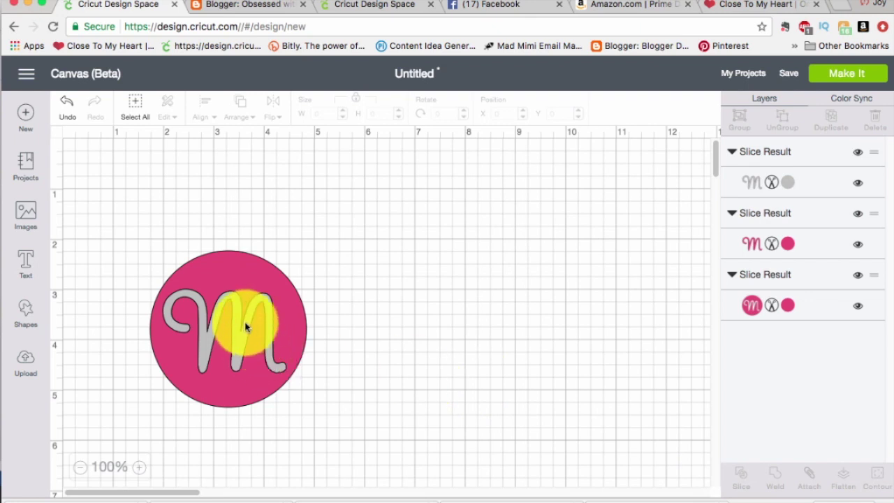
{"action": "left_click_drag", "start_coordinate": [245, 321], "coordinate": [404, 323]}
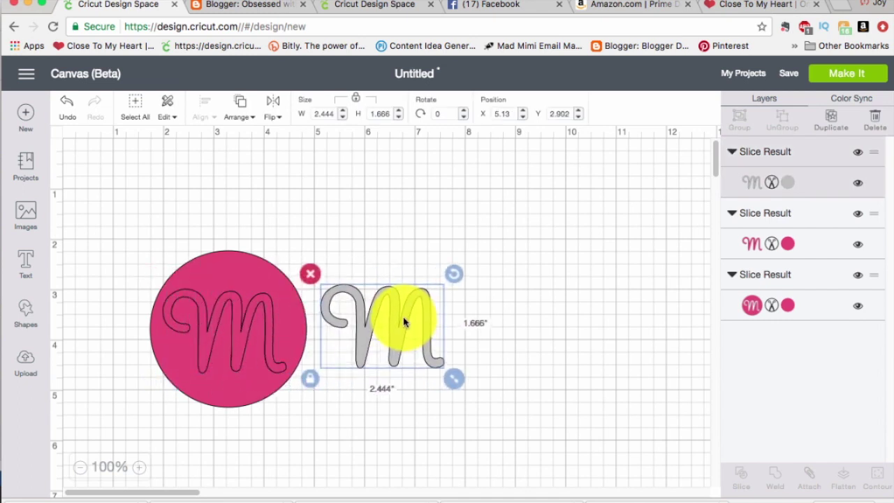
{"action": "left_click", "coordinate": [241, 320]}
{"action": "left_click_drag", "start_coordinate": [285, 311], "coordinate": [543, 315]}
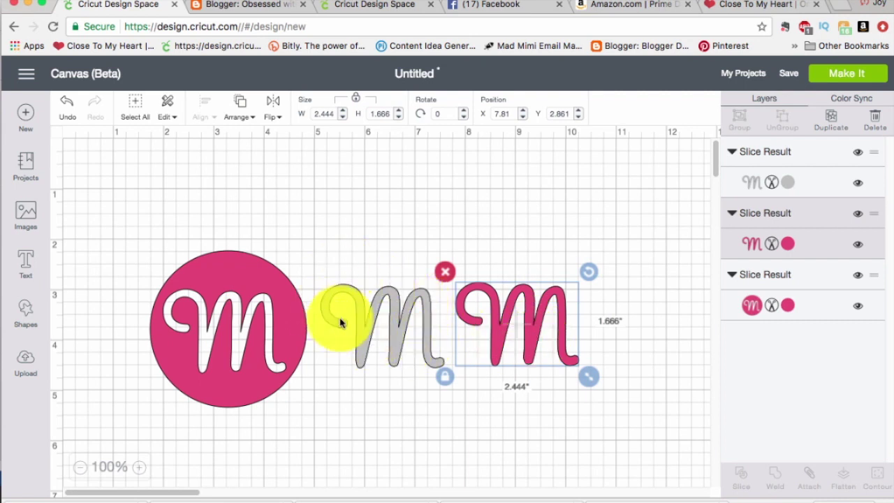
{"action": "mouse_move", "coordinate": [272, 280]}
{"action": "left_mouse_down"}
{"action": "mouse_move", "coordinate": [230, 226]}
{"action": "mouse_move", "coordinate": [274, 263]}
{"action": "mouse_move", "coordinate": [277, 283]}
{"action": "left_mouse_up"}
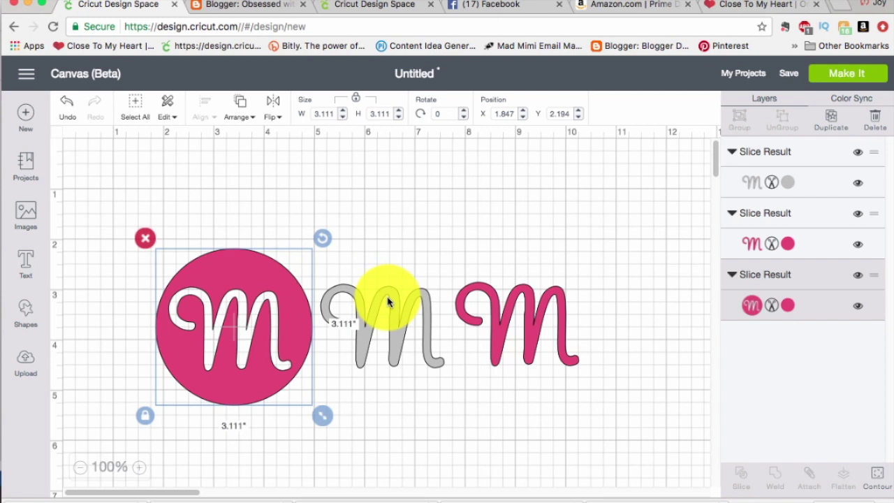
Undo the slice and piece moves, then show the M's black outline layer.
{"action": "left_click", "coordinate": [67, 104]}
{"action": "left_click", "coordinate": [66, 104]}
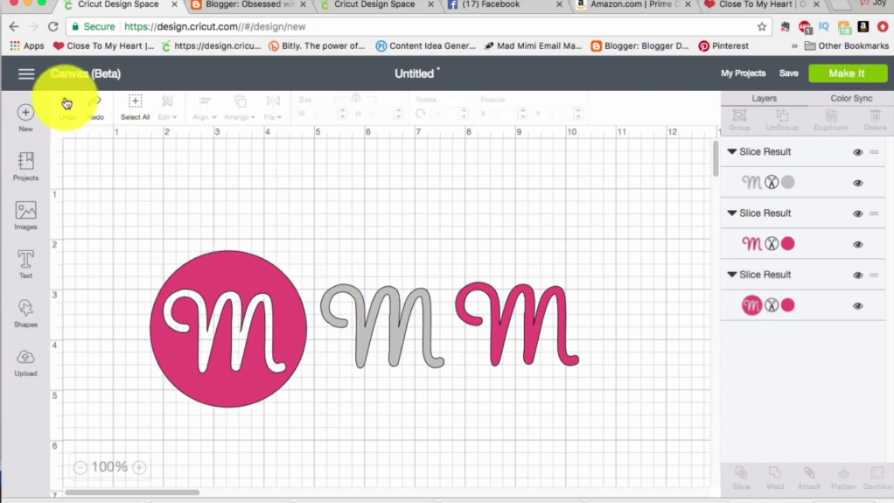
{"action": "left_click", "coordinate": [66, 104]}
{"action": "left_click", "coordinate": [66, 103]}
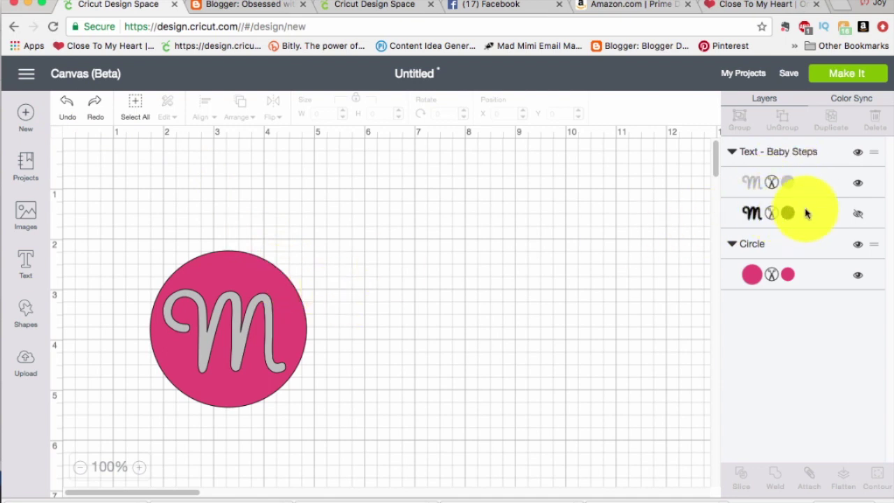
{"action": "left_click", "coordinate": [859, 216]}
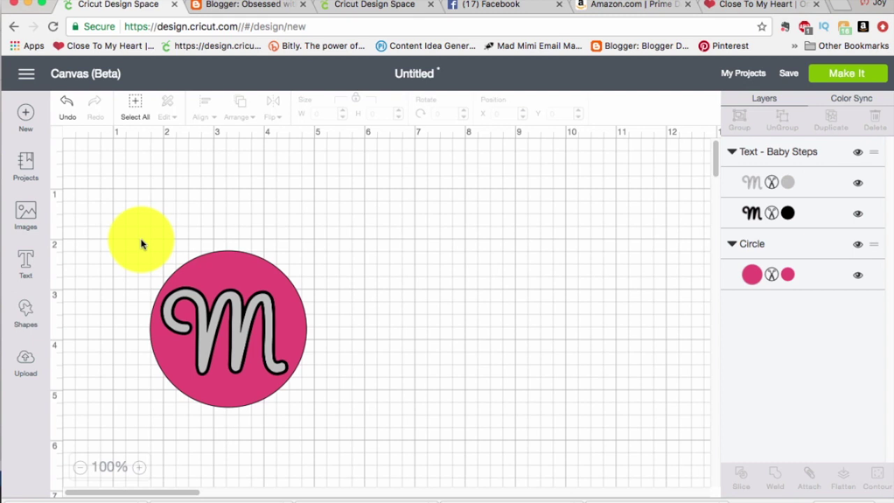
Move the circle and M to the upper left, shrink them to 2.194 inches, and hide the black outline.
{"action": "left_click_drag", "start_coordinate": [140, 240], "coordinate": [329, 422]}
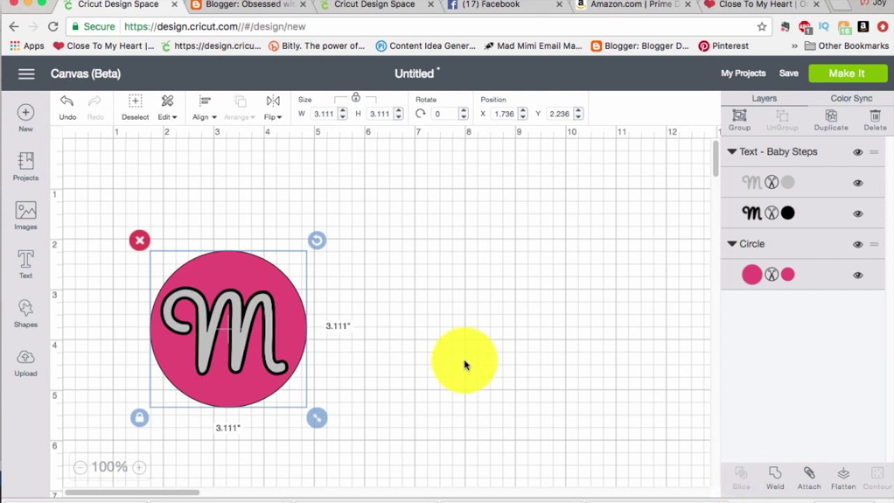
{"action": "left_click_drag", "start_coordinate": [229, 275], "coordinate": [167, 190]}
{"action": "left_click_drag", "start_coordinate": [255, 329], "coordinate": [211, 256]}
{"action": "left_click_drag", "start_coordinate": [146, 175], "coordinate": [159, 177]}
{"action": "left_click", "coordinate": [308, 215]}
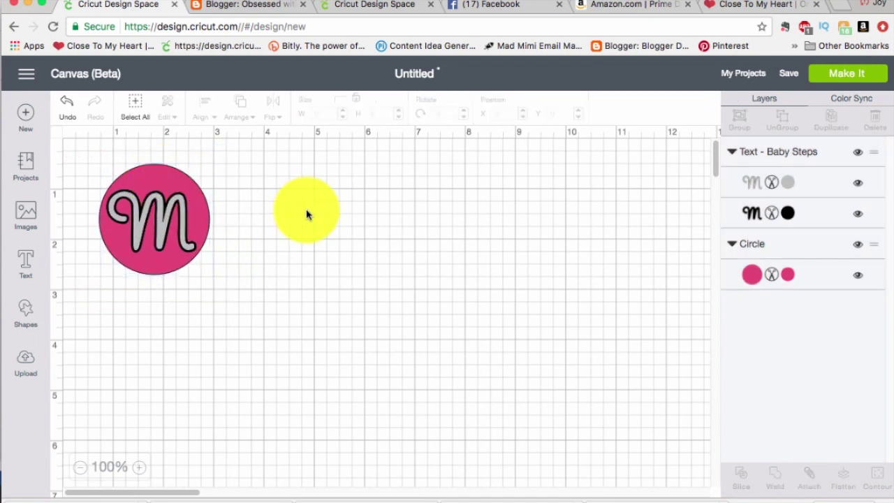
{"action": "left_click", "coordinate": [858, 214]}
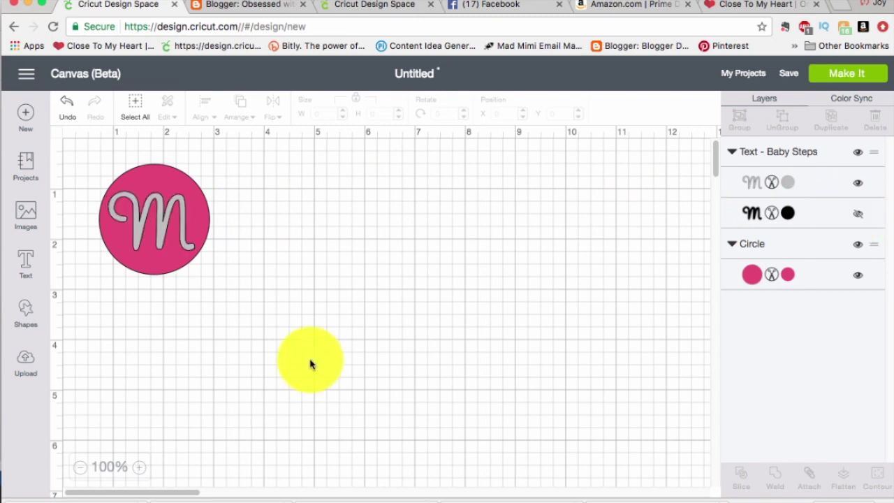
Add a square from Shapes and move it down and right on the canvas.
{"action": "left_click", "coordinate": [26, 312]}
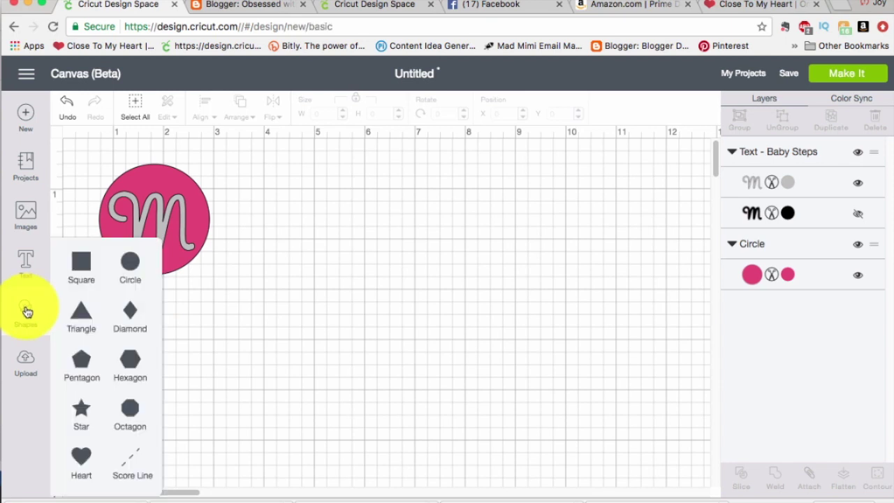
{"action": "left_click", "coordinate": [80, 265]}
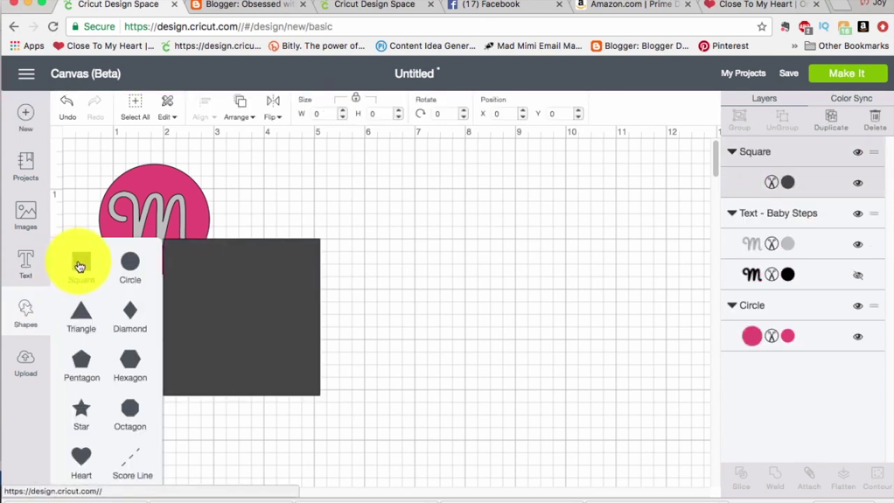
{"action": "left_click_drag", "start_coordinate": [216, 310], "coordinate": [289, 358]}
Search the image library for 'photo fun' and browse the results.
{"action": "left_click", "coordinate": [27, 214]}
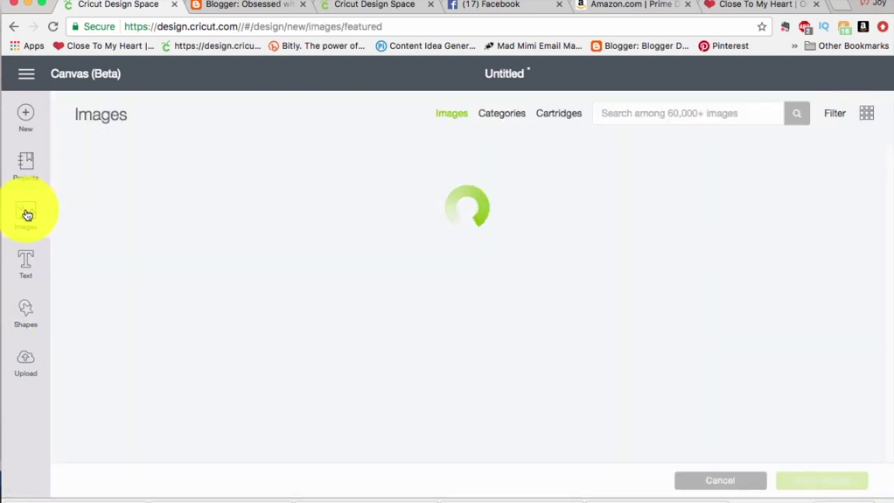
{"action": "left_click", "coordinate": [638, 114]}
{"action": "type", "text": "ph"}
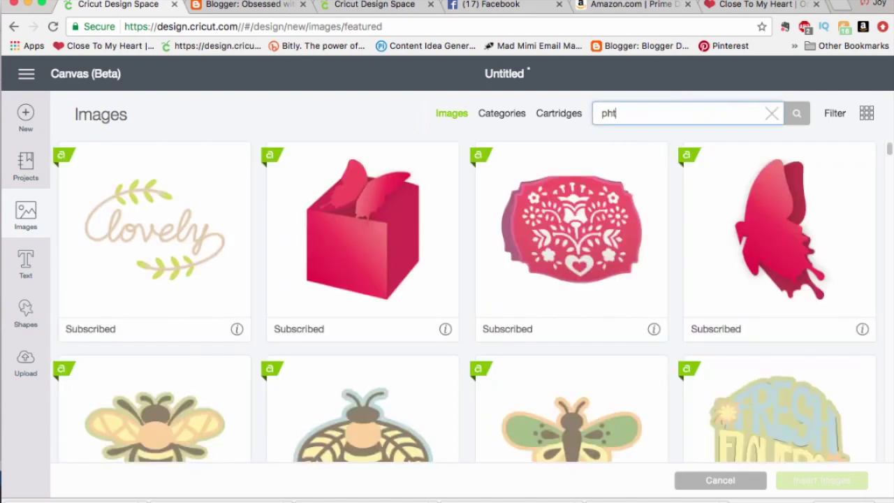
{"action": "type", "text": "oto fun"}
{"action": "key", "text": "Return"}
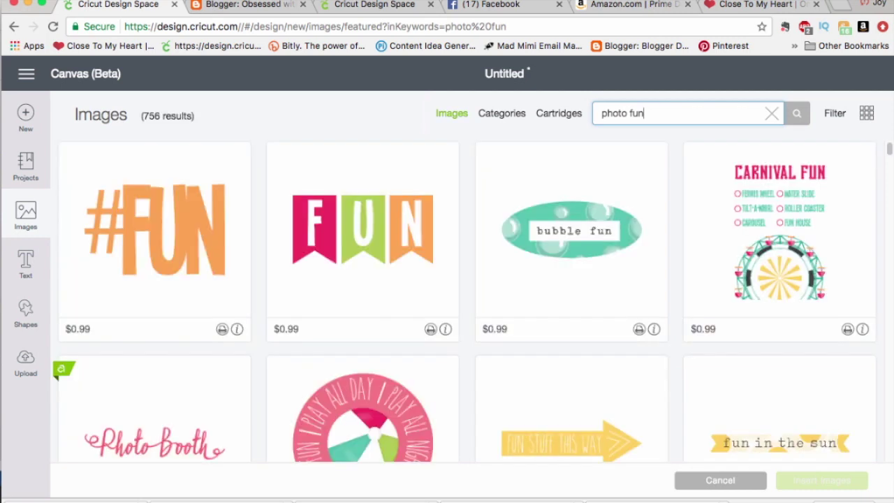
{"action": "left_click_drag", "start_coordinate": [891, 149], "coordinate": [892, 228]}
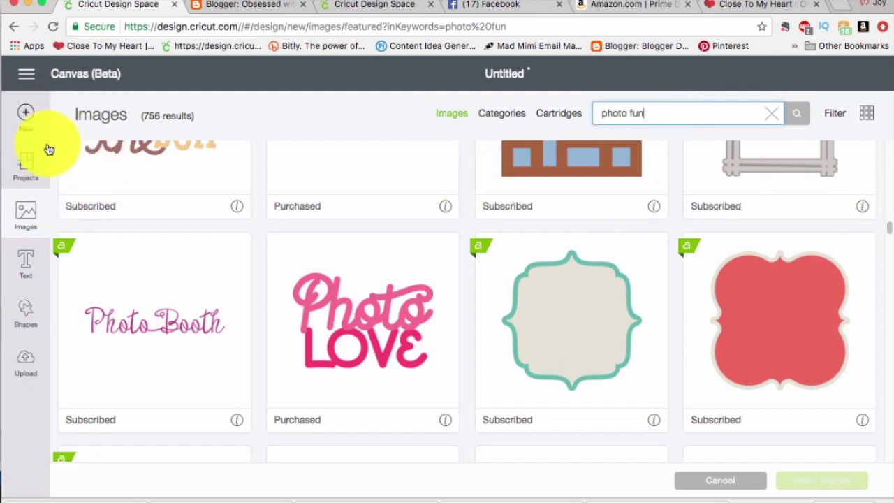
{"action": "left_click", "coordinate": [713, 482]}
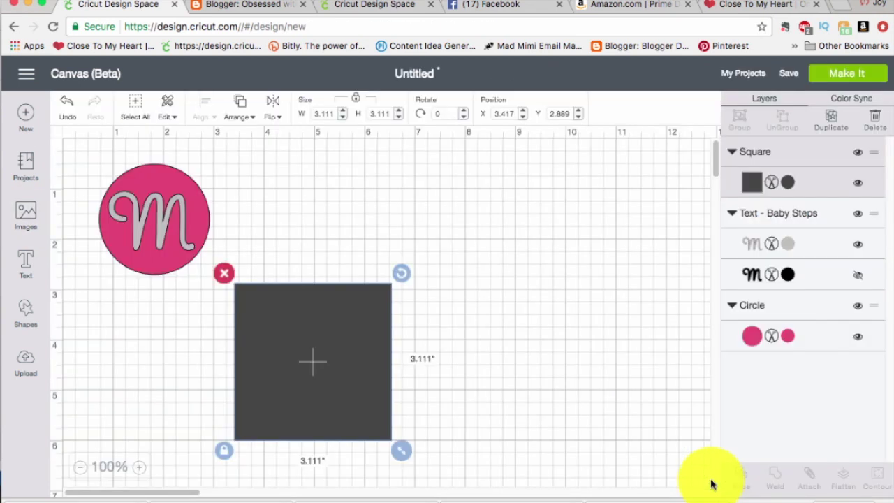
Search the image library for 'photo love' and select the Photo LOVE image.
{"action": "left_click", "coordinate": [24, 212]}
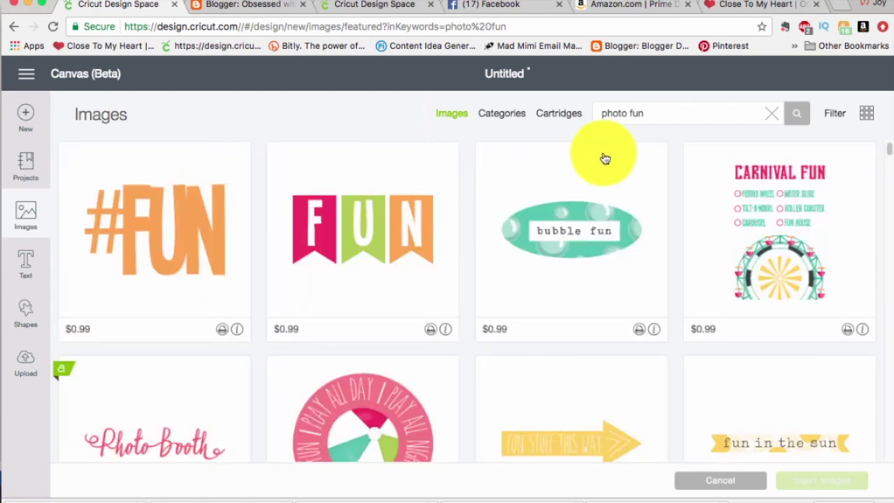
{"action": "left_click_drag", "start_coordinate": [649, 114], "coordinate": [596, 113]}
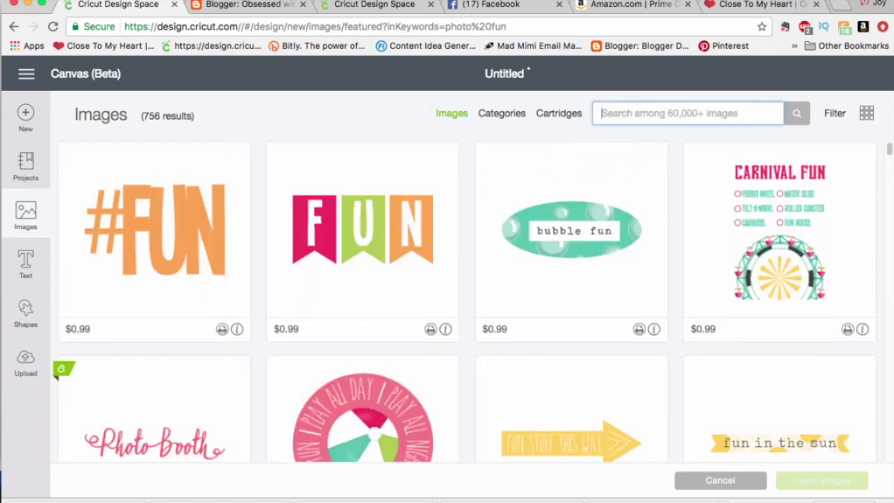
{"action": "left_click", "coordinate": [738, 481]}
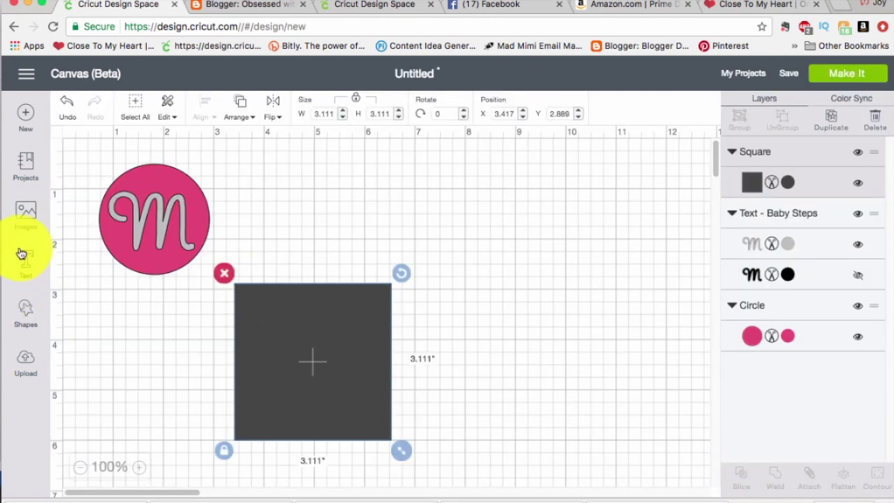
{"action": "left_click", "coordinate": [23, 219]}
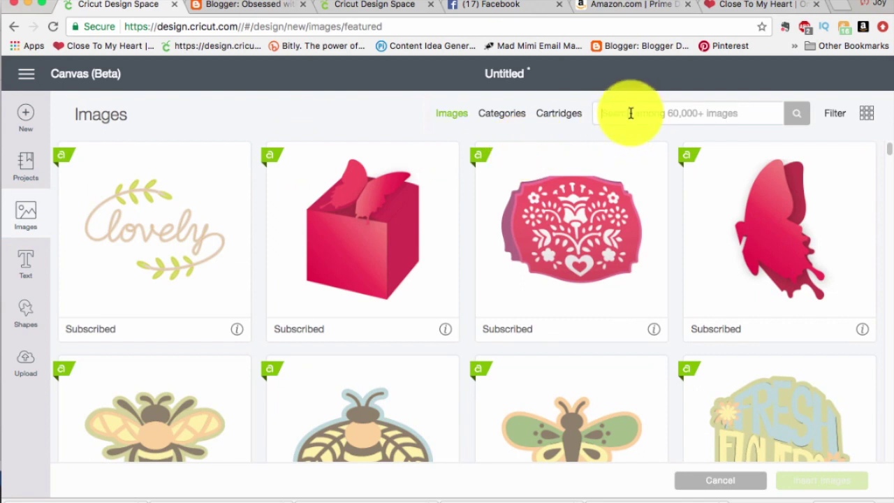
{"action": "type", "text": "photo love"}
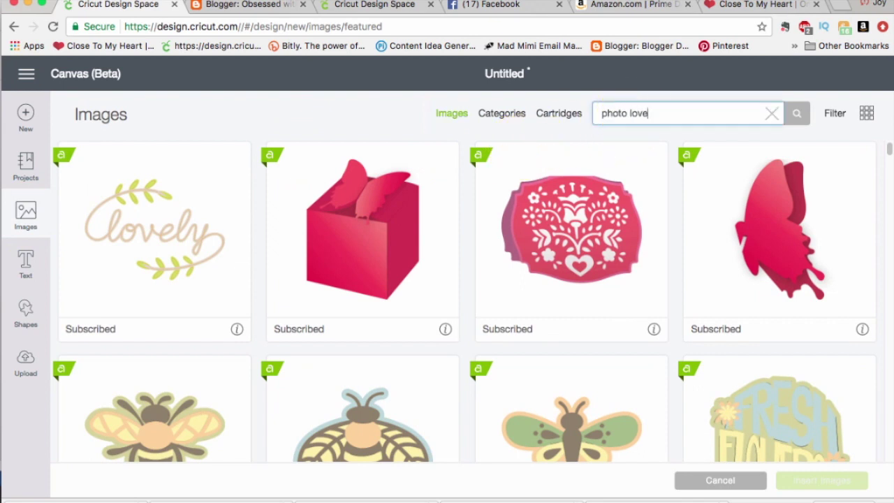
{"action": "key", "text": "Return"}
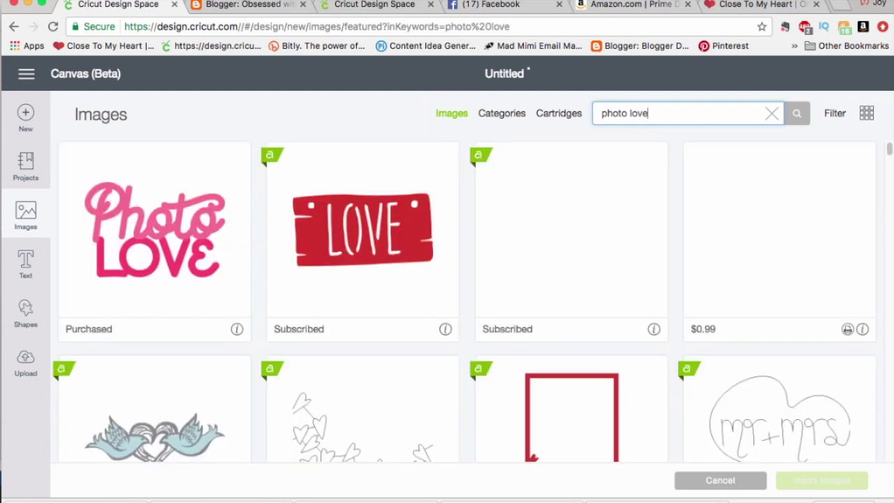
{"action": "left_click", "coordinate": [157, 268]}
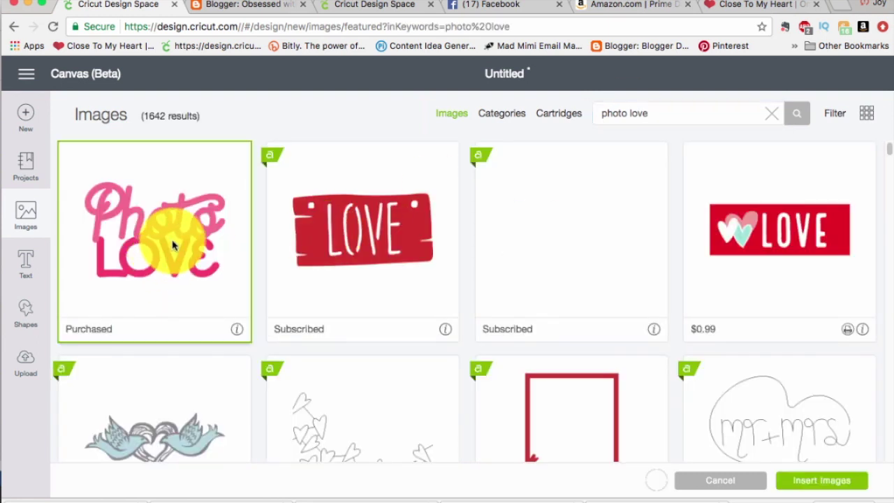
Insert Photo LOVE and stretch the dark square into a 6.125 × 3.708 inch panel behind it.
{"action": "left_click", "coordinate": [821, 481]}
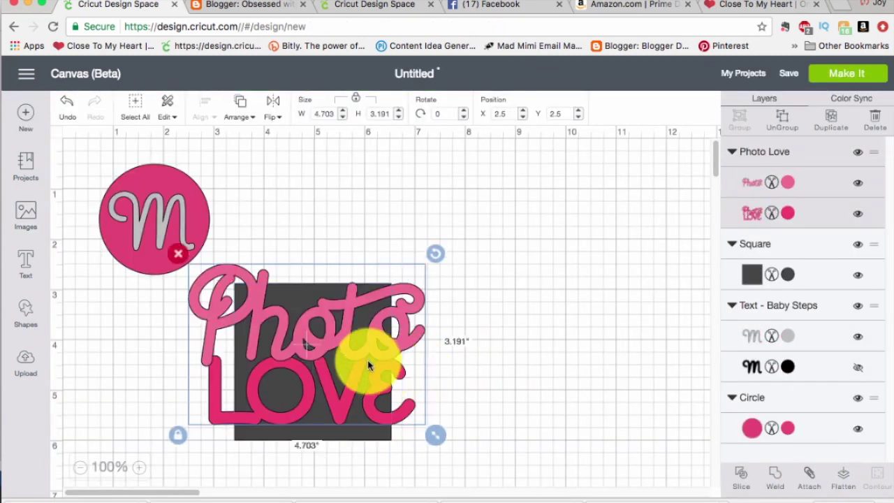
{"action": "left_click_drag", "start_coordinate": [359, 364], "coordinate": [479, 296]}
{"action": "left_click", "coordinate": [340, 423]}
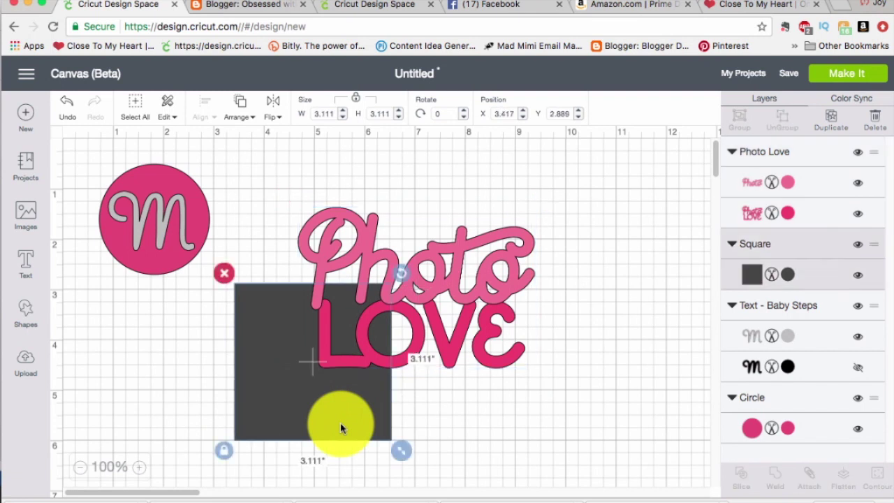
{"action": "left_click", "coordinate": [224, 452]}
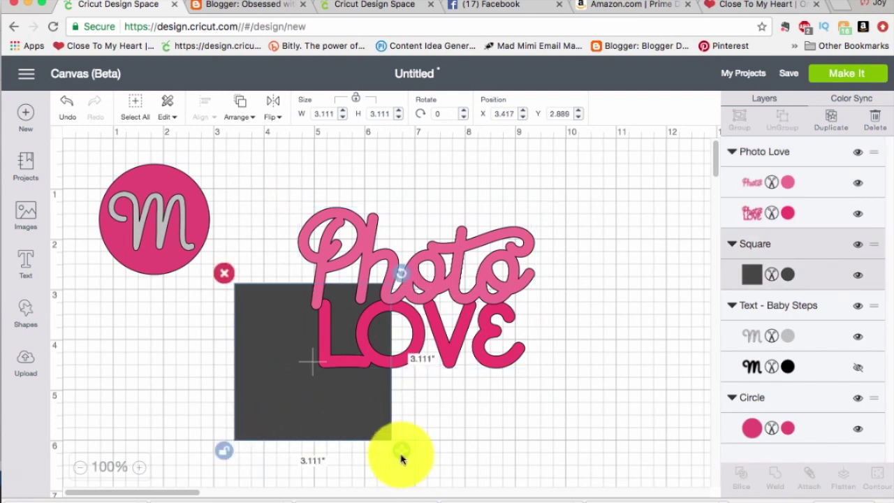
{"action": "left_click_drag", "start_coordinate": [401, 451], "coordinate": [543, 452]}
{"action": "left_click_drag", "start_coordinate": [474, 423], "coordinate": [535, 362]}
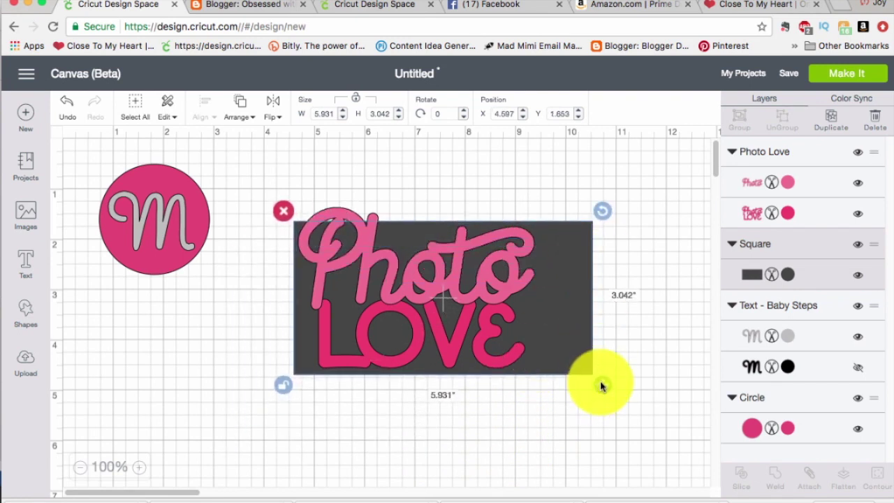
{"action": "left_click_drag", "start_coordinate": [601, 384], "coordinate": [612, 422]}
{"action": "left_click_drag", "start_coordinate": [573, 363], "coordinate": [566, 336]}
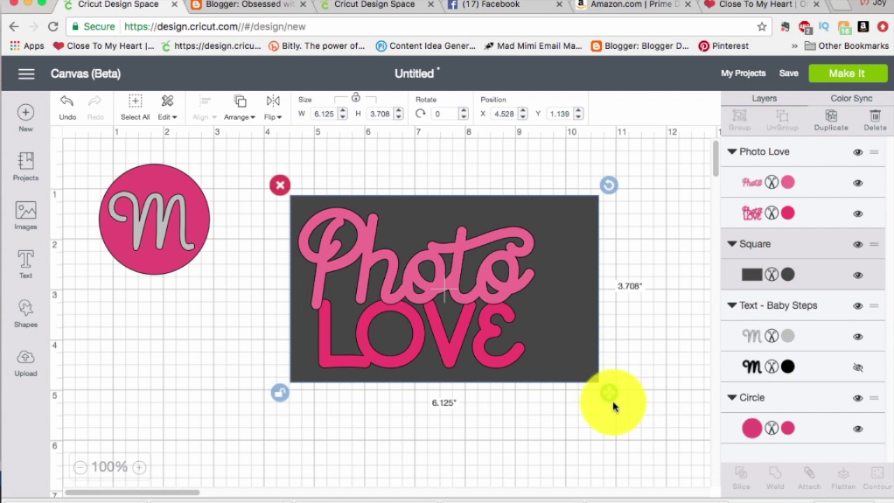
{"action": "left_click", "coordinate": [387, 452]}
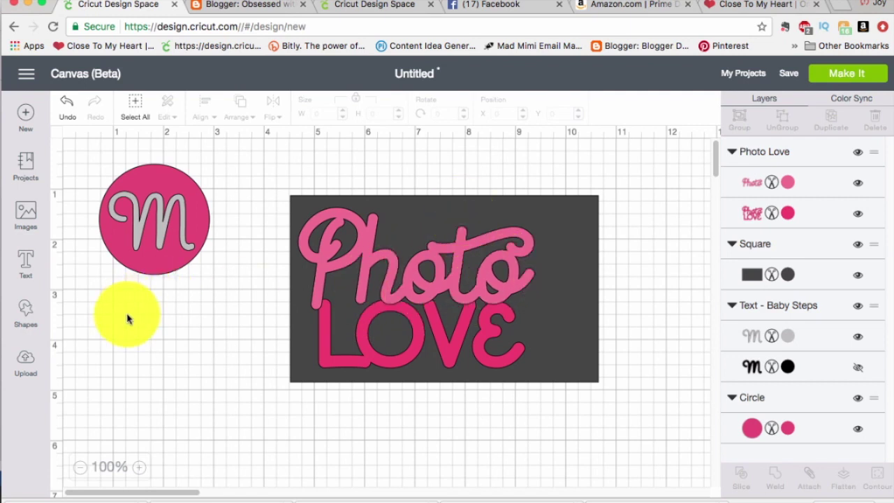
Add a heart, shrink it to 1.269 × 1.2 inches, and place it beside the E of LOVE.
{"action": "left_click", "coordinate": [22, 318]}
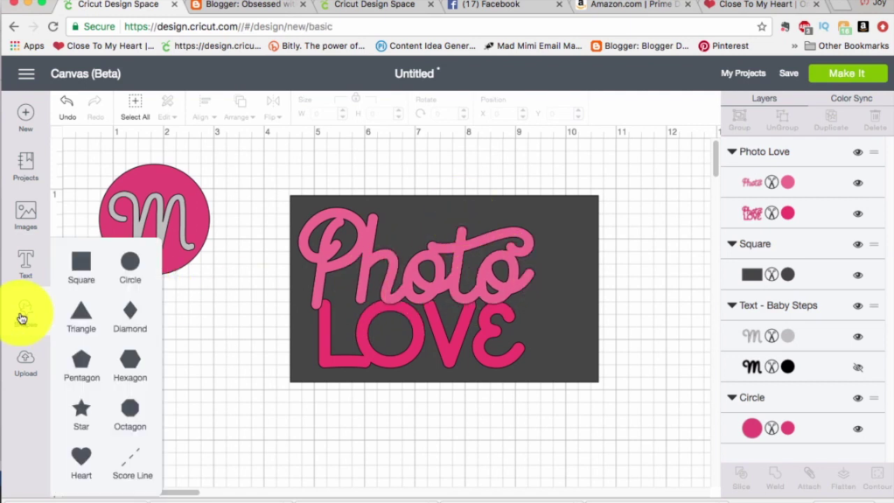
{"action": "left_click", "coordinate": [81, 461]}
{"action": "left_click_drag", "start_coordinate": [389, 466], "coordinate": [292, 358]}
{"action": "left_click_drag", "start_coordinate": [256, 314], "coordinate": [558, 323]}
{"action": "left_click_drag", "start_coordinate": [607, 384], "coordinate": [594, 371]}
{"action": "left_click_drag", "start_coordinate": [559, 326], "coordinate": [565, 335]}
Colour the heart white and nudge it slightly to the right.
{"action": "left_click", "coordinate": [755, 182]}
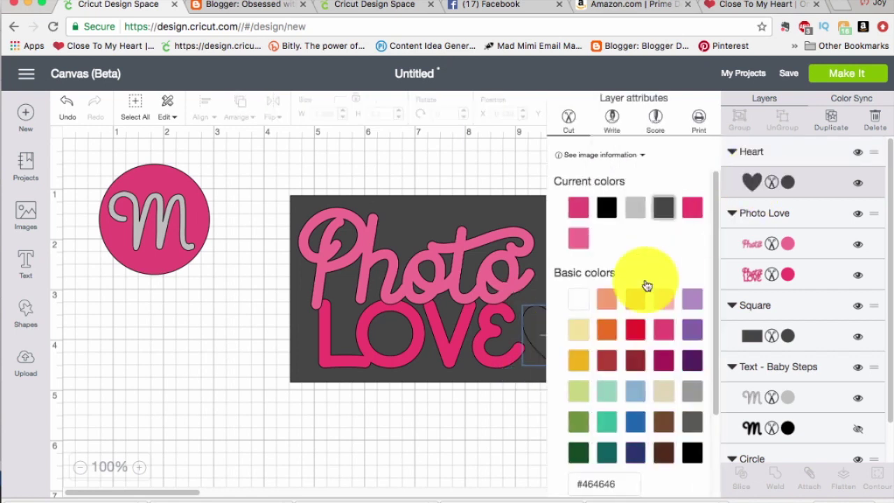
{"action": "left_click", "coordinate": [576, 299]}
{"action": "left_click", "coordinate": [428, 450]}
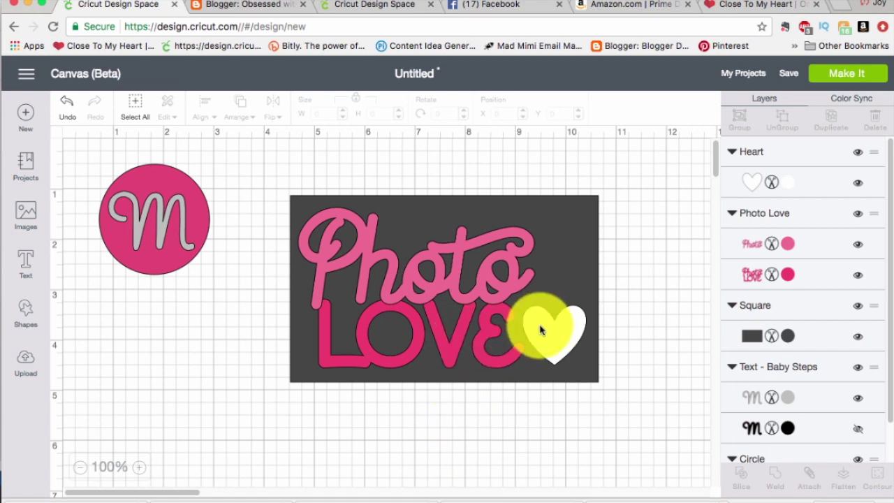
{"action": "left_click_drag", "start_coordinate": [539, 322], "coordinate": [545, 330]}
{"action": "left_click", "coordinate": [459, 413]}
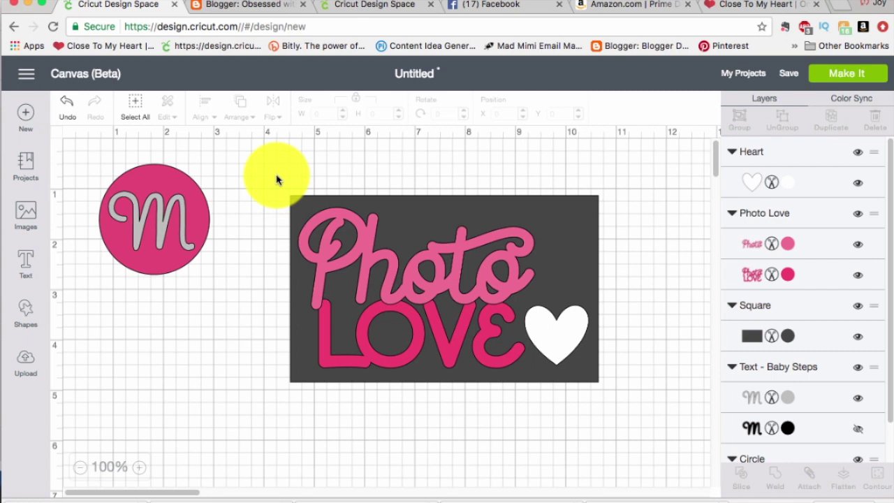
Hide the light-pink Photo layer and the white heart, then select the gray card with the Photo LOVE lettering.
{"action": "left_click_drag", "start_coordinate": [277, 180], "coordinate": [626, 417]}
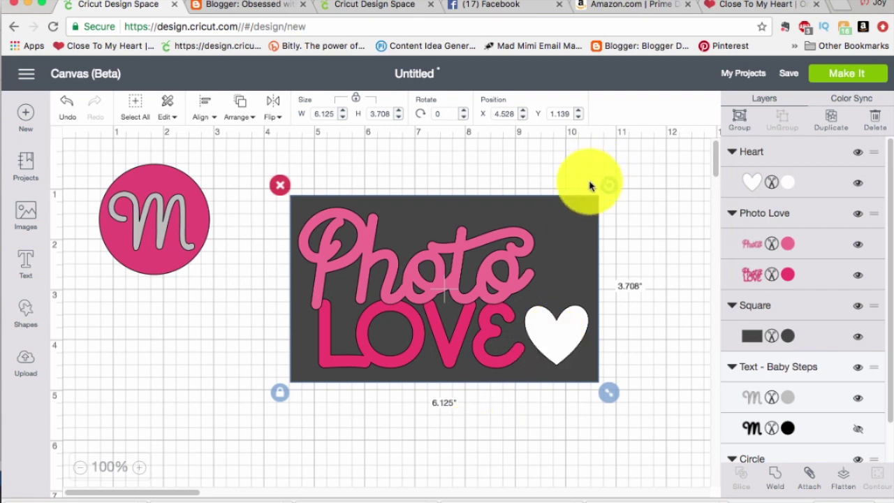
{"action": "left_click", "coordinate": [433, 445]}
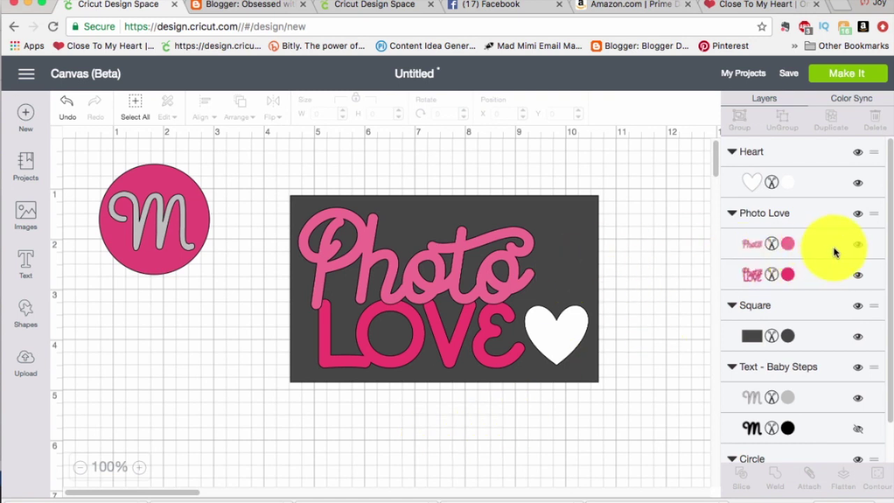
{"action": "left_click", "coordinate": [859, 246]}
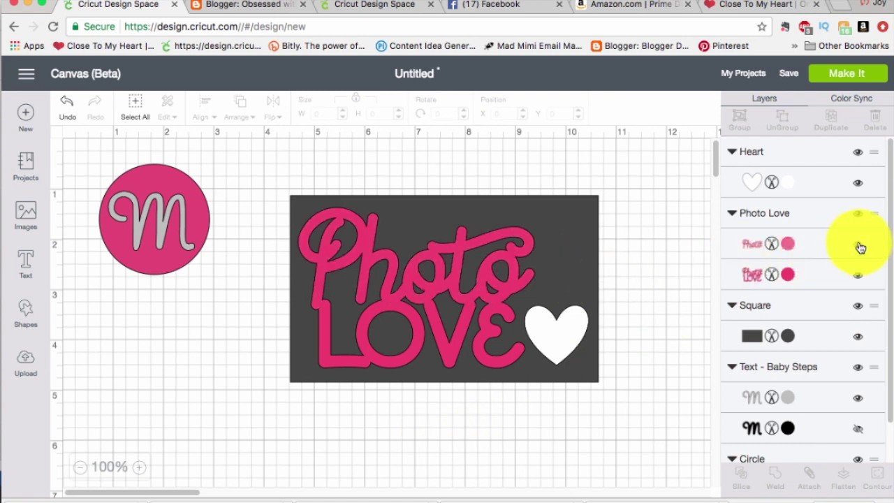
{"action": "left_click", "coordinate": [859, 184]}
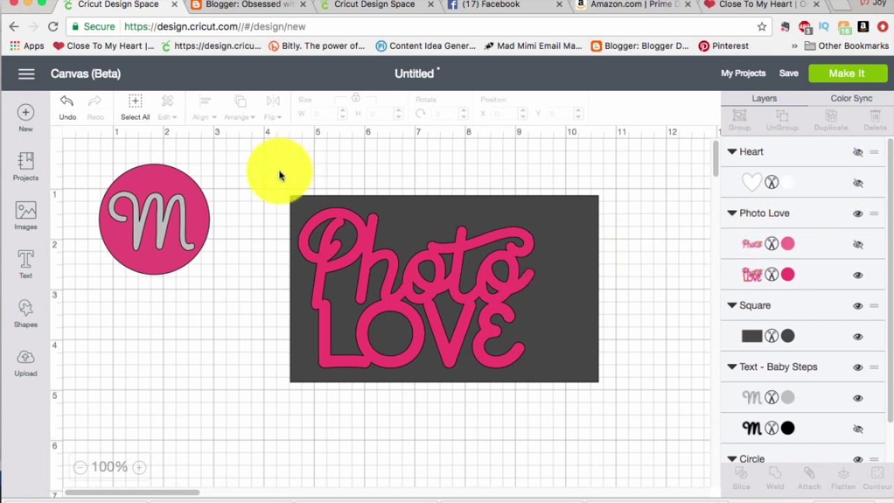
{"action": "left_click_drag", "start_coordinate": [279, 174], "coordinate": [620, 407]}
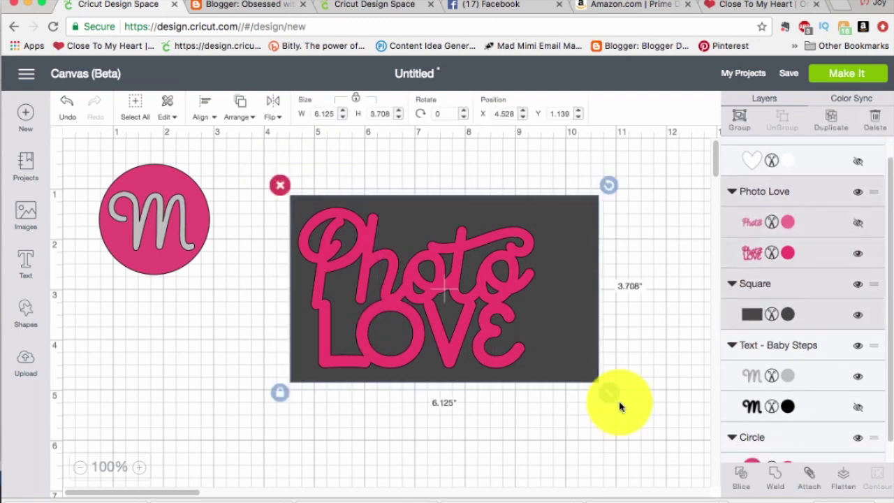
Slice Photo LOVE from the gray card and stack the pink lettering over its dark shadow at lower left.
{"action": "left_click", "coordinate": [742, 480]}
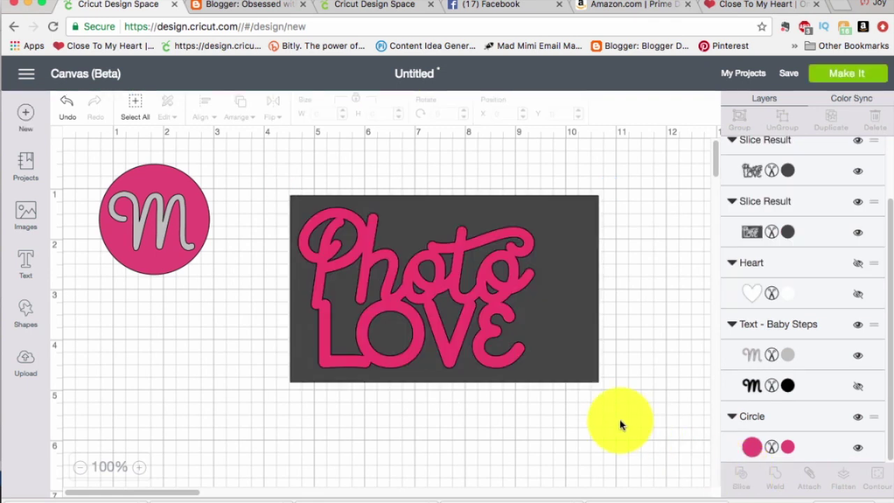
{"action": "left_click_drag", "start_coordinate": [452, 348], "coordinate": [188, 475]}
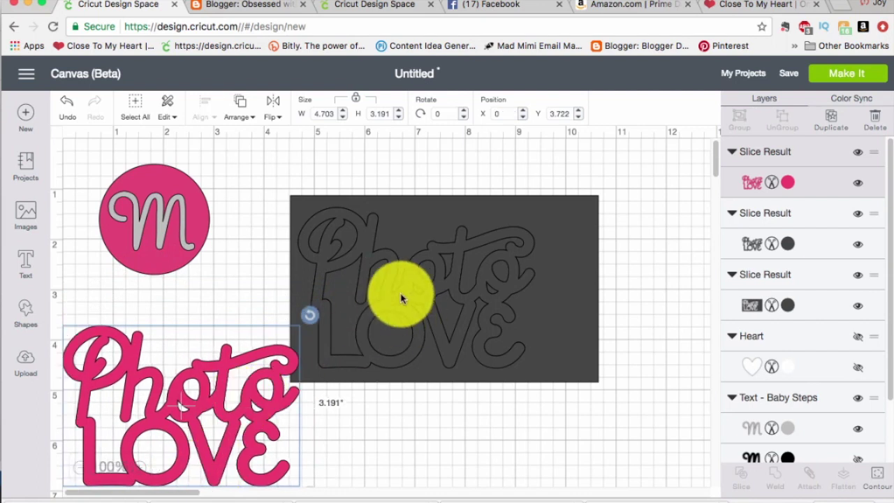
{"action": "left_click_drag", "start_coordinate": [413, 296], "coordinate": [279, 405]}
{"action": "mouse_move", "coordinate": [253, 368]}
{"action": "left_mouse_down"}
{"action": "mouse_move", "coordinate": [245, 466]}
{"action": "mouse_move", "coordinate": [258, 454]}
{"action": "mouse_move", "coordinate": [258, 370]}
{"action": "left_mouse_up"}
{"action": "left_click_drag", "start_coordinate": [230, 451], "coordinate": [224, 501]}
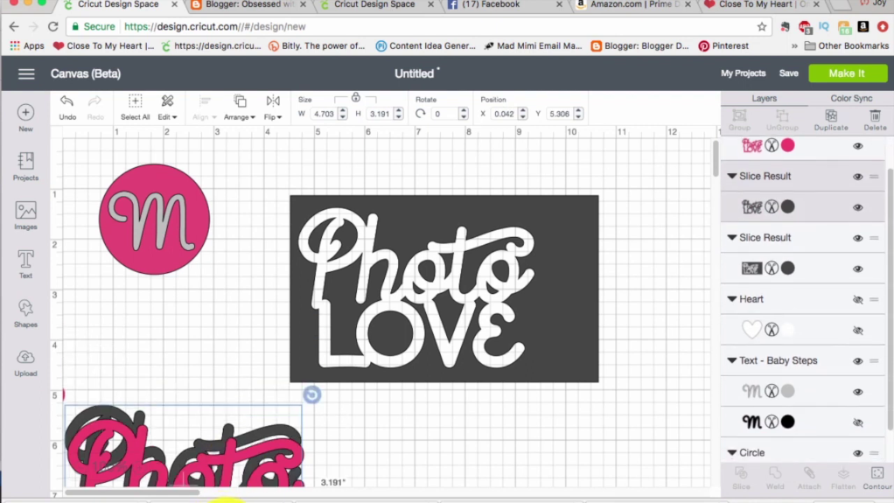
Move the white heart to the front with Arrange > Move To Front, then select it with the card.
{"action": "left_click", "coordinate": [861, 335]}
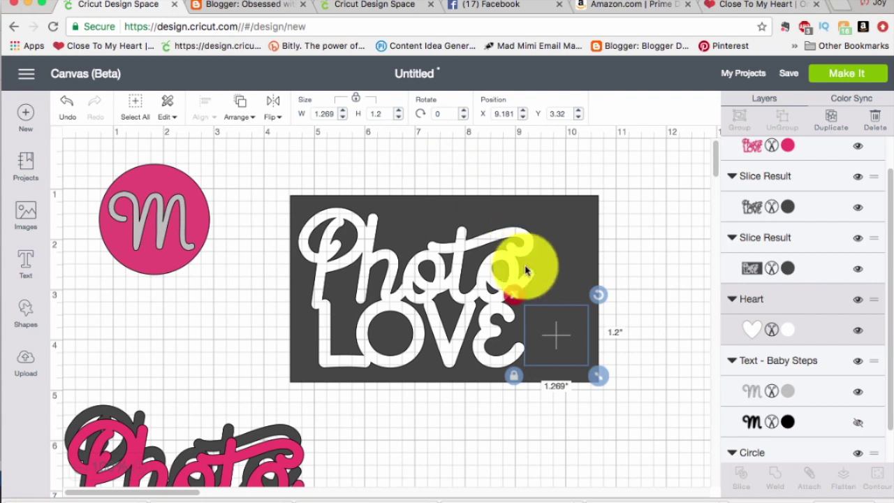
{"action": "left_click", "coordinate": [240, 106]}
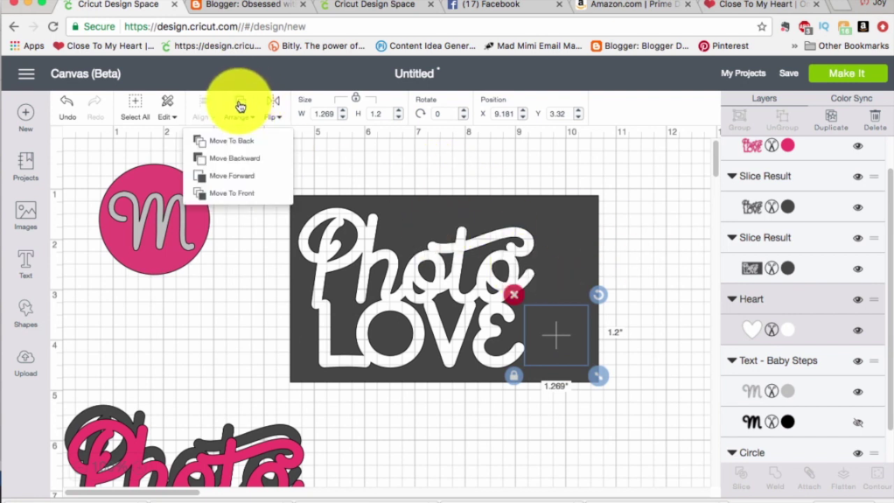
{"action": "left_click", "coordinate": [244, 198]}
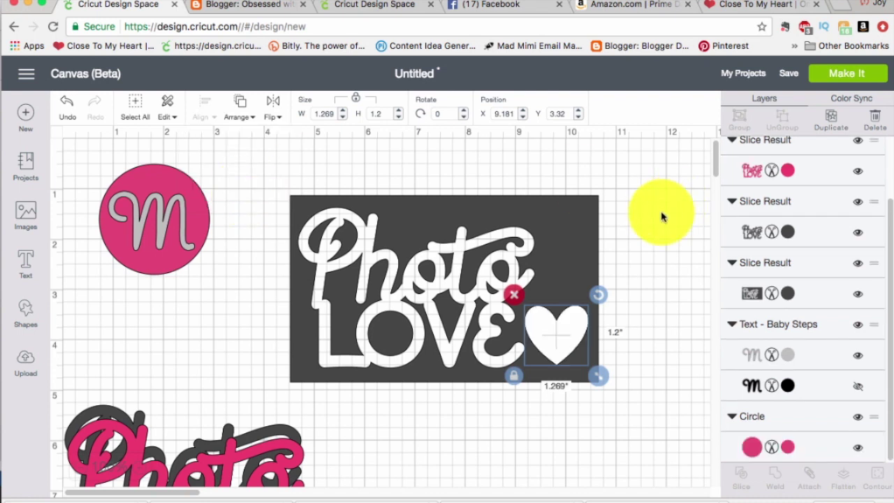
{"action": "left_click", "coordinate": [654, 209]}
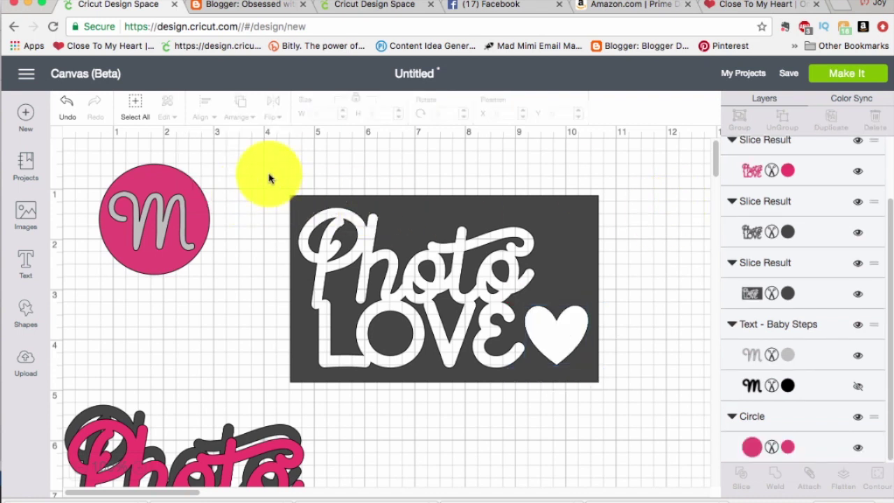
{"action": "left_click_drag", "start_coordinate": [272, 176], "coordinate": [625, 404]}
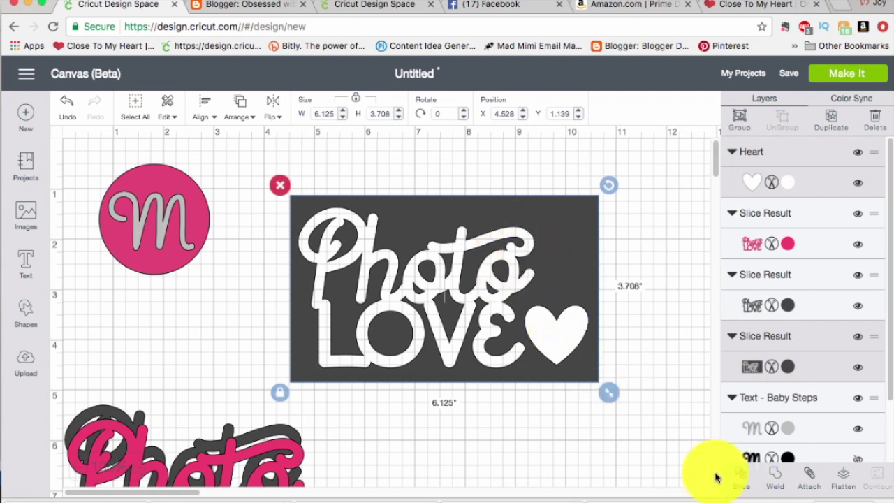
Slice the heart out of the gray card and set the white and dark heart pieces below it.
{"action": "left_click", "coordinate": [742, 482]}
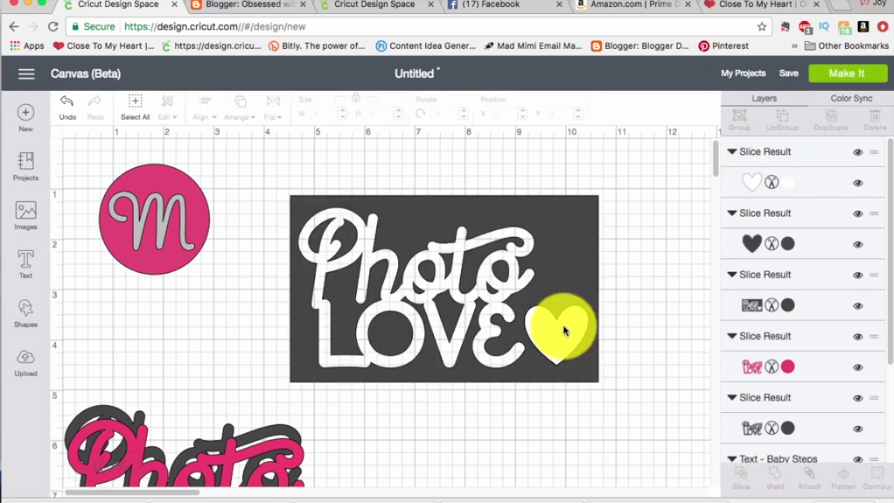
{"action": "left_click_drag", "start_coordinate": [561, 319], "coordinate": [449, 455]}
{"action": "left_click_drag", "start_coordinate": [569, 336], "coordinate": [549, 469]}
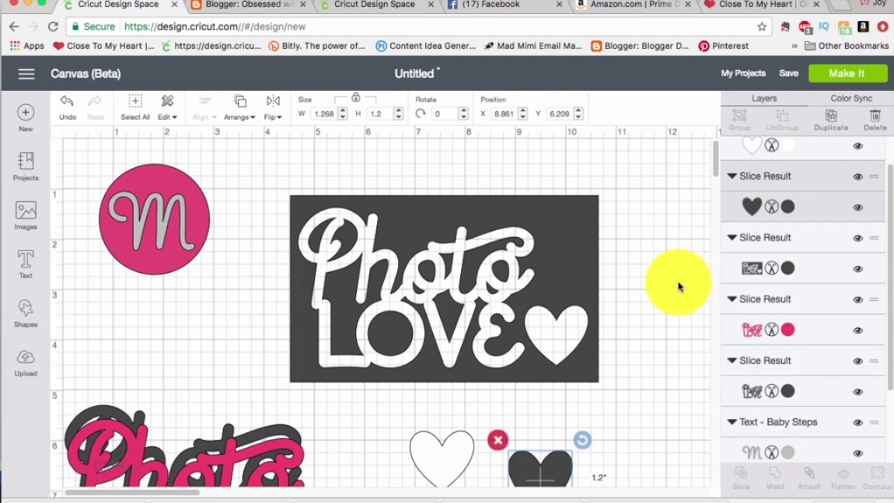
{"action": "left_click_drag", "start_coordinate": [562, 464], "coordinate": [559, 428]}
{"action": "left_click", "coordinate": [446, 454]}
{"action": "left_click_drag", "start_coordinate": [446, 454], "coordinate": [464, 453]}
Realign the pink Photo piece over its dark Photo shadow.
{"action": "left_click_drag", "start_coordinate": [263, 440], "coordinate": [344, 423]}
{"action": "left_click_drag", "start_coordinate": [119, 420], "coordinate": [112, 358]}
{"action": "left_click_drag", "start_coordinate": [362, 448], "coordinate": [283, 401]}
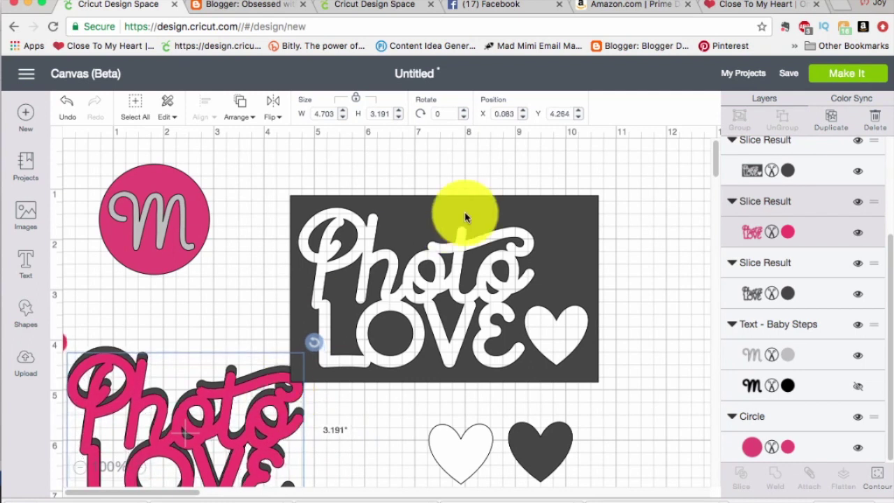